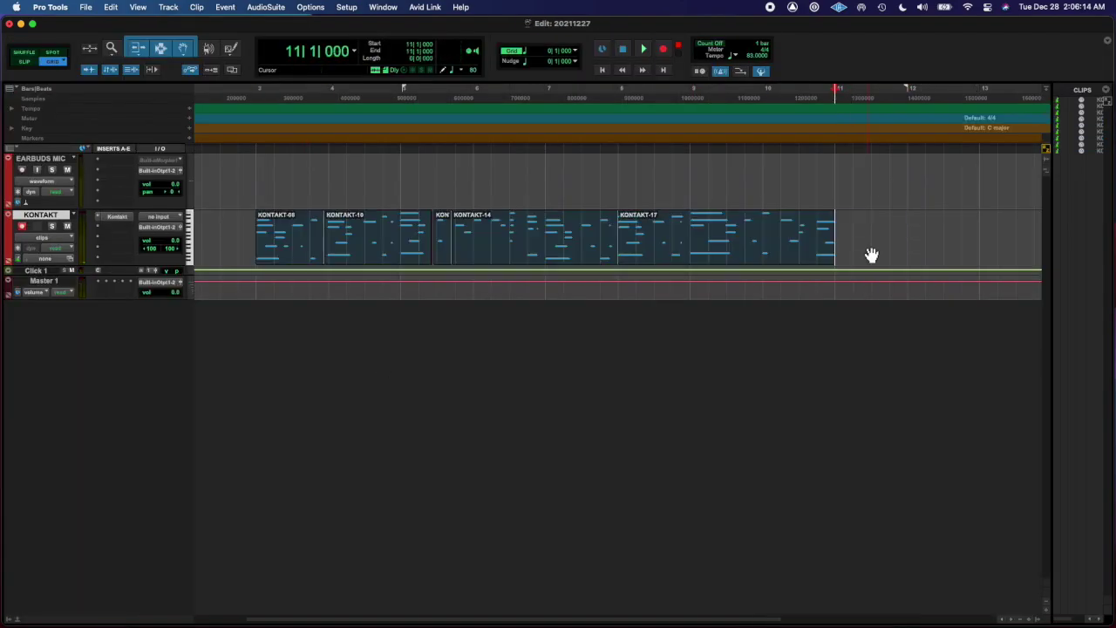
- Play the session, then consolidate the four KONTAKT clips into one clip spanning bars 3–11
key(space)
click(514, 332)
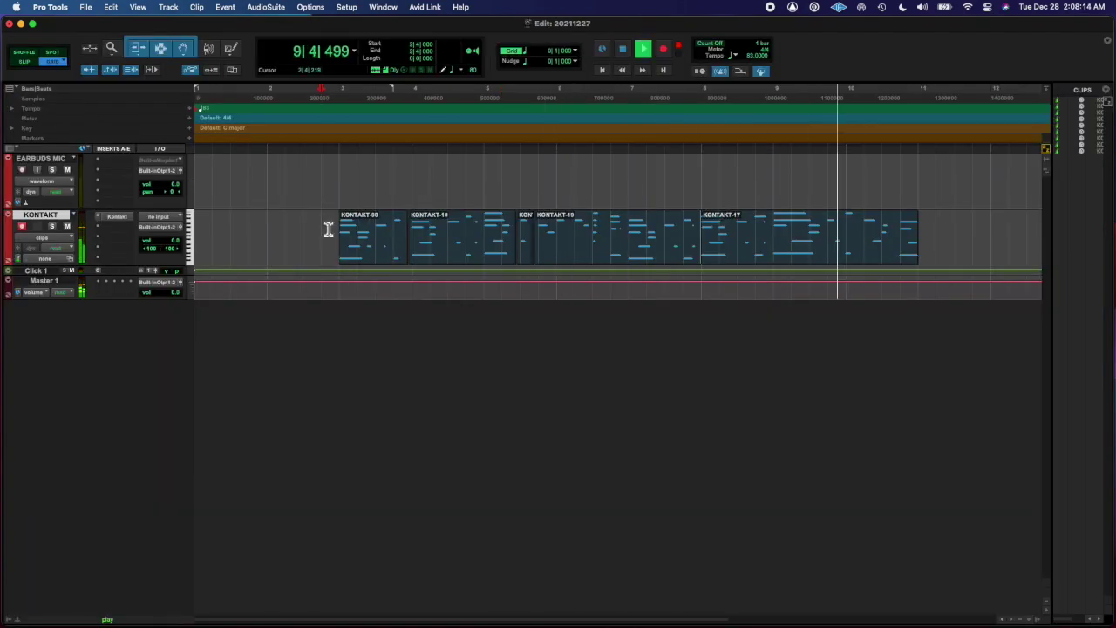
drag(329, 229, 904, 252)
key(alt+shift+3)
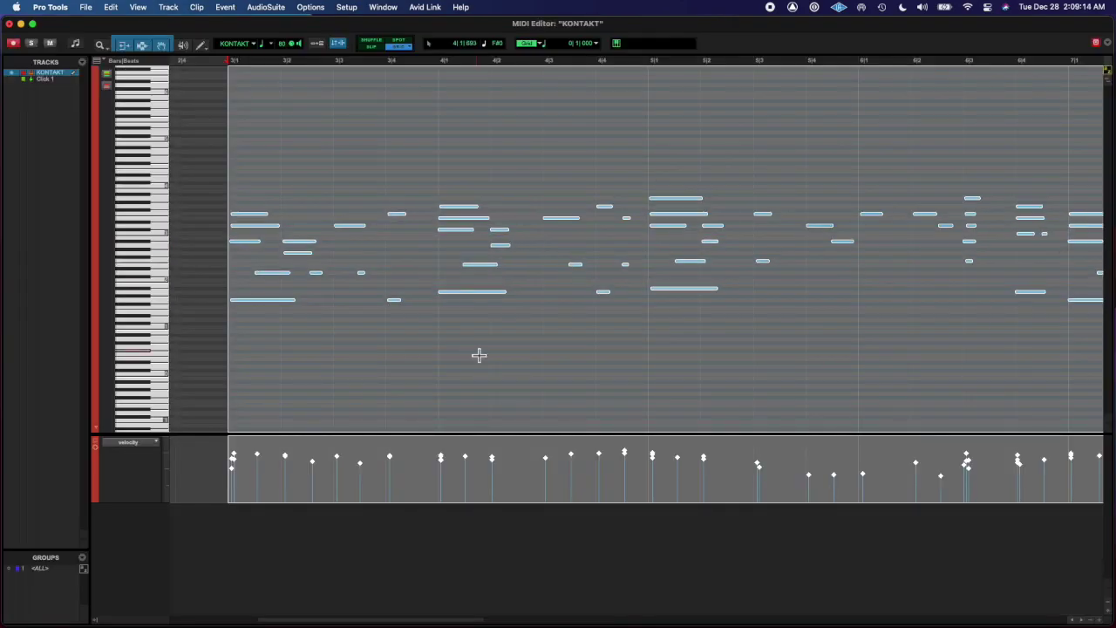